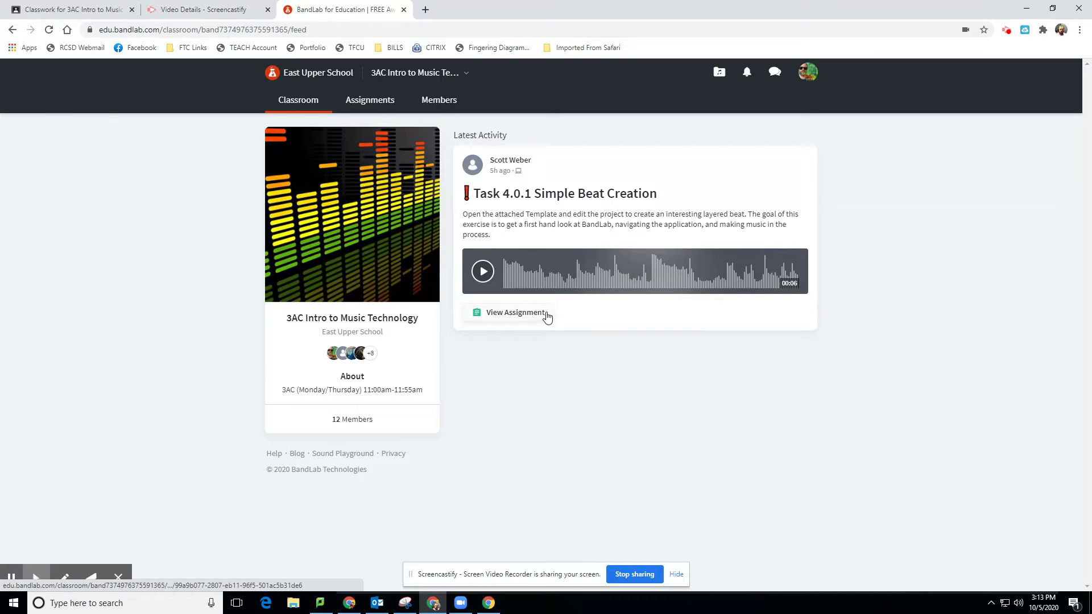
# Open the Task 4.0.1 Simple Beat Creation assignment and load its project in the Mix Editor.
pyautogui.click(506, 318)
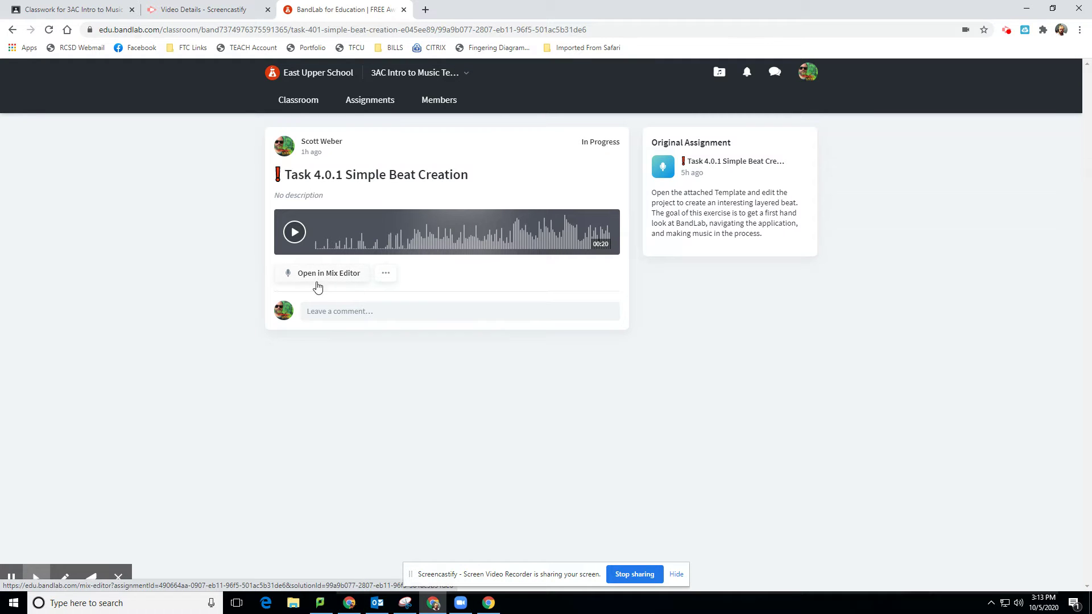
pyautogui.click(332, 280)
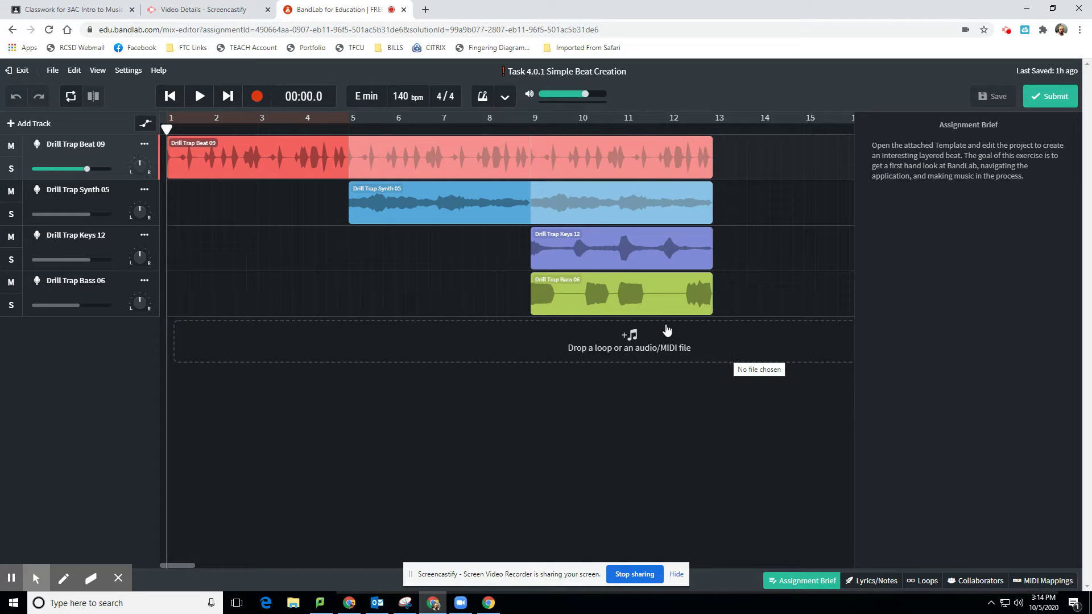
# Shorten the Beat and Synth loops to a single pass and line up all four track regions at bar 1.
pyautogui.moveTo(700, 188); pyautogui.dragTo(281, 205)
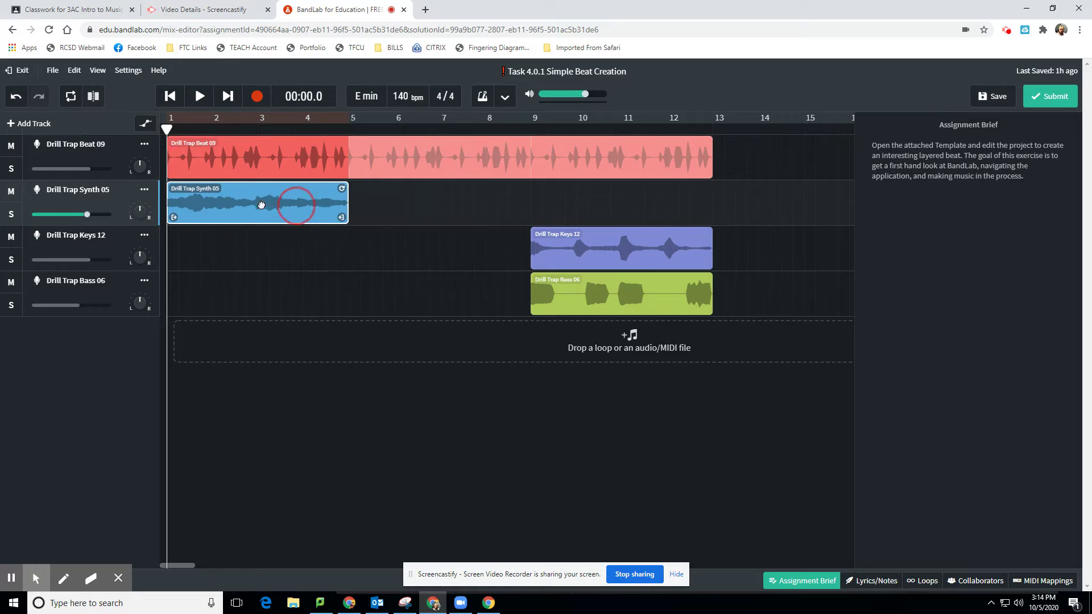
pyautogui.click(631, 139)
pyautogui.moveTo(707, 143); pyautogui.dragTo(341, 158)
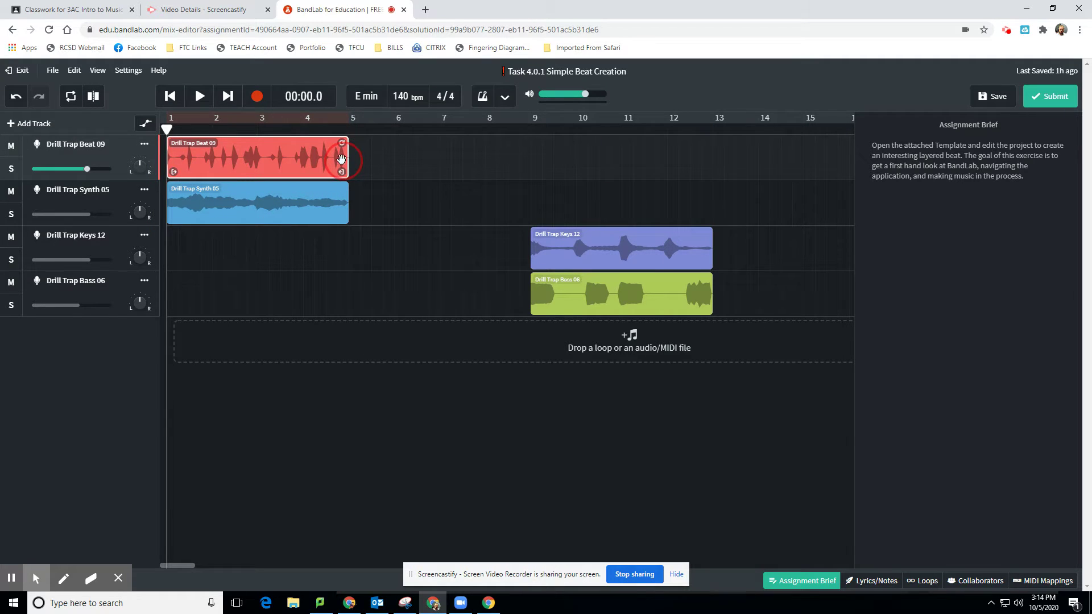
pyautogui.moveTo(597, 244); pyautogui.dragTo(205, 267)
pyautogui.moveTo(617, 280); pyautogui.dragTo(253, 283)
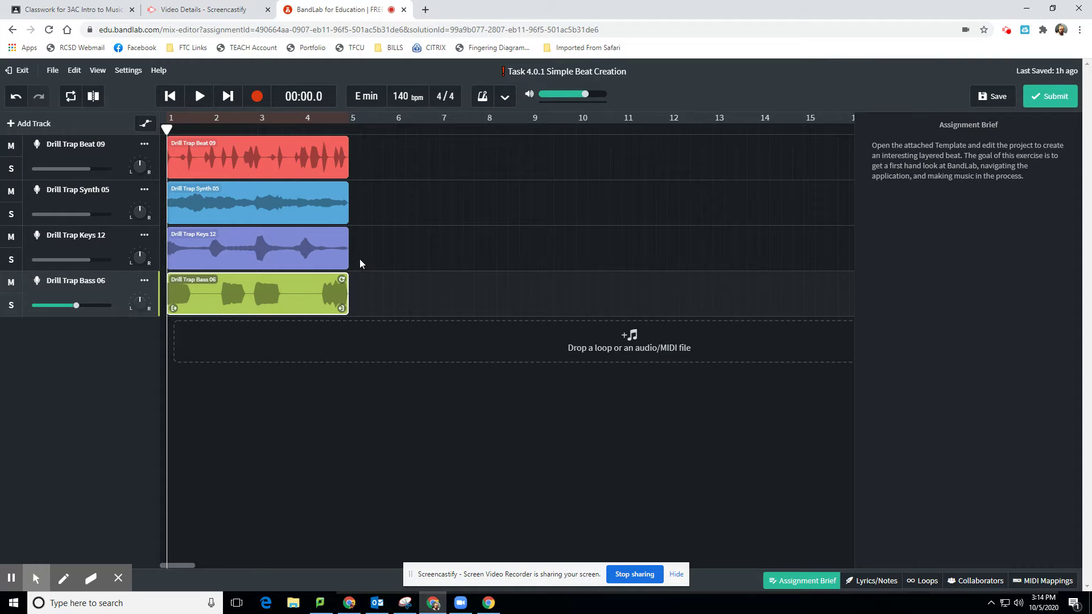
# Loop the Drill Trap Beat 09 region so that it repeats up to bar 17.
pyautogui.click(250, 156)
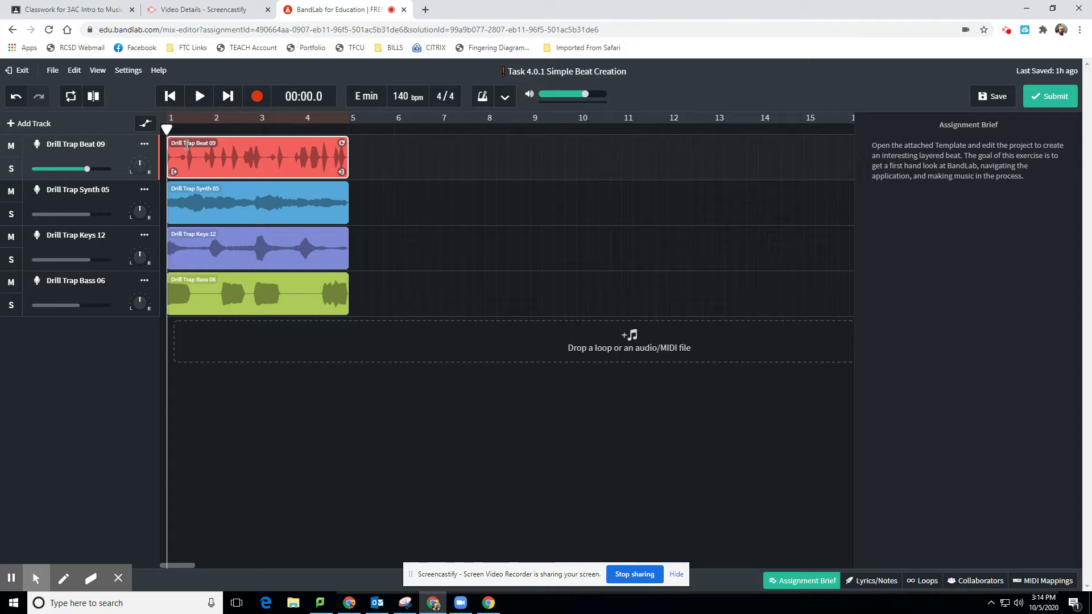
pyautogui.click(341, 143)
pyautogui.moveTo(341, 143); pyautogui.dragTo(521, 165)
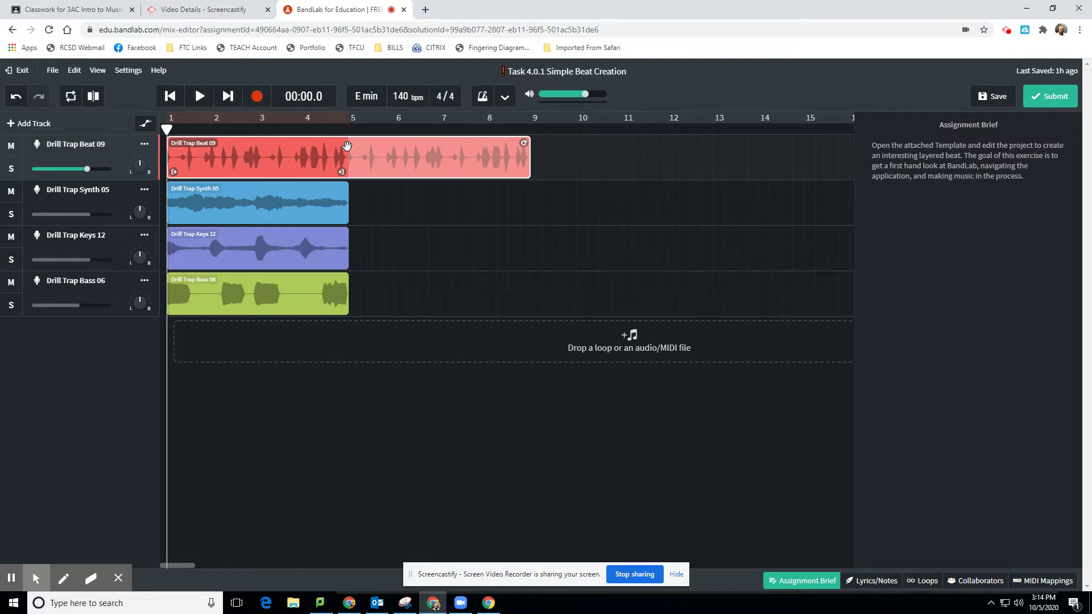
pyautogui.moveTo(530, 147); pyautogui.dragTo(591, 152)
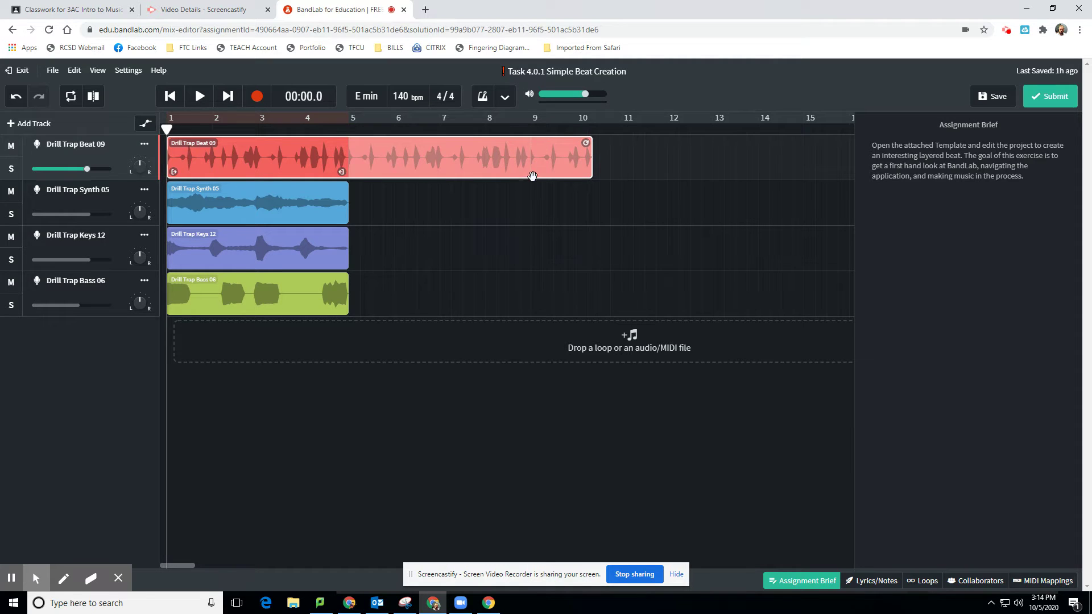
pyautogui.moveTo(586, 143); pyautogui.dragTo(707, 159)
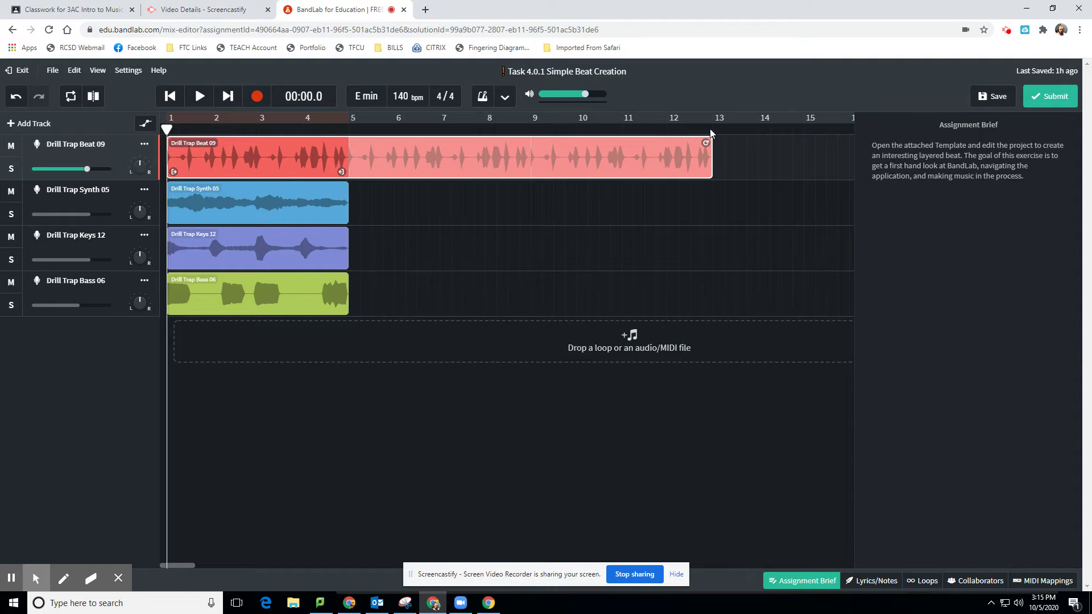
pyautogui.moveTo(705, 144); pyautogui.dragTo(891, 145)
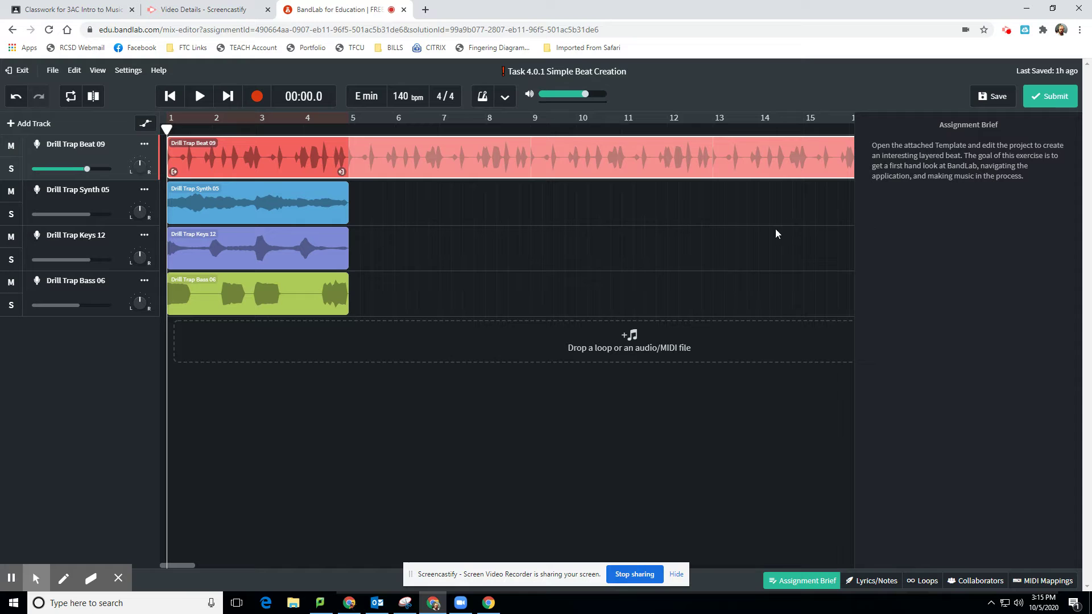
pyautogui.scroll(-2, 564, 390)
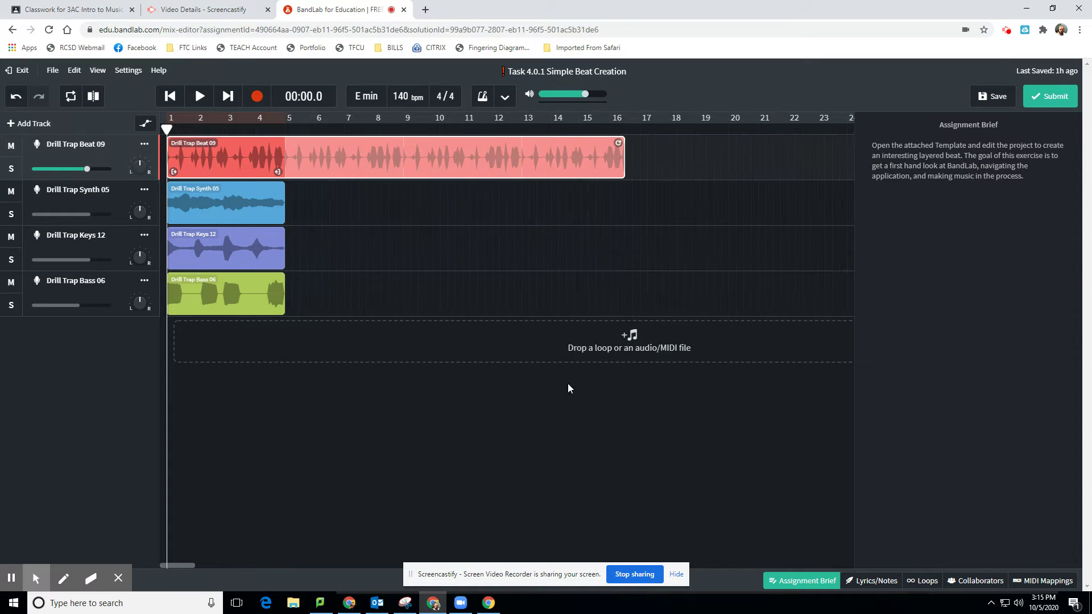
pyautogui.moveTo(620, 141)
pyautogui.mouseDown()
pyautogui.moveTo(657, 137)
pyautogui.moveTo(636, 142)
pyautogui.mouseUp()
pyautogui.scroll(2, 651, 159)
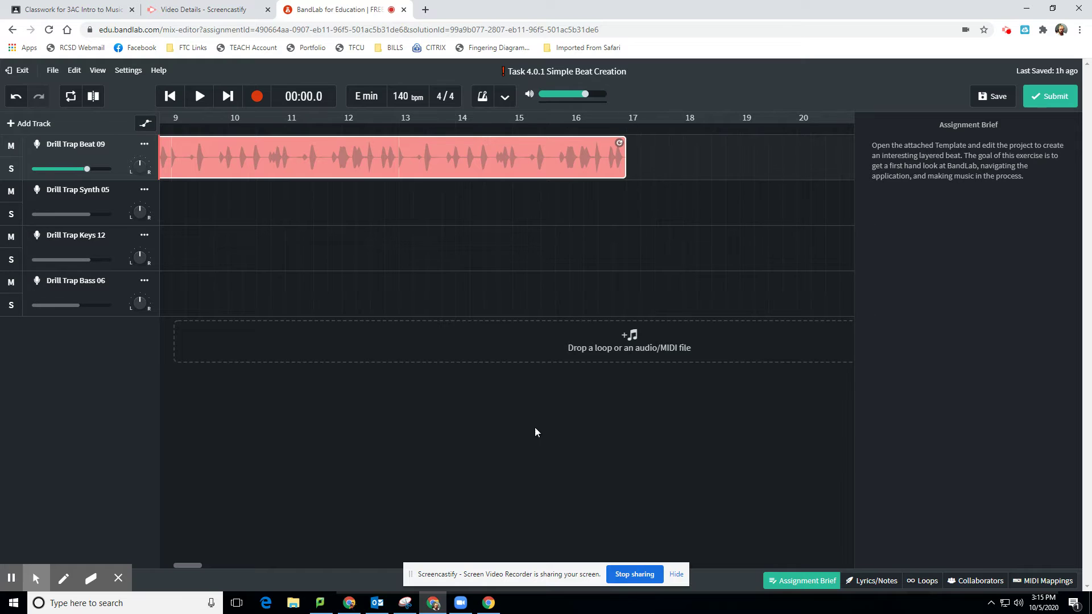
pyautogui.moveTo(194, 566); pyautogui.dragTo(176, 564)
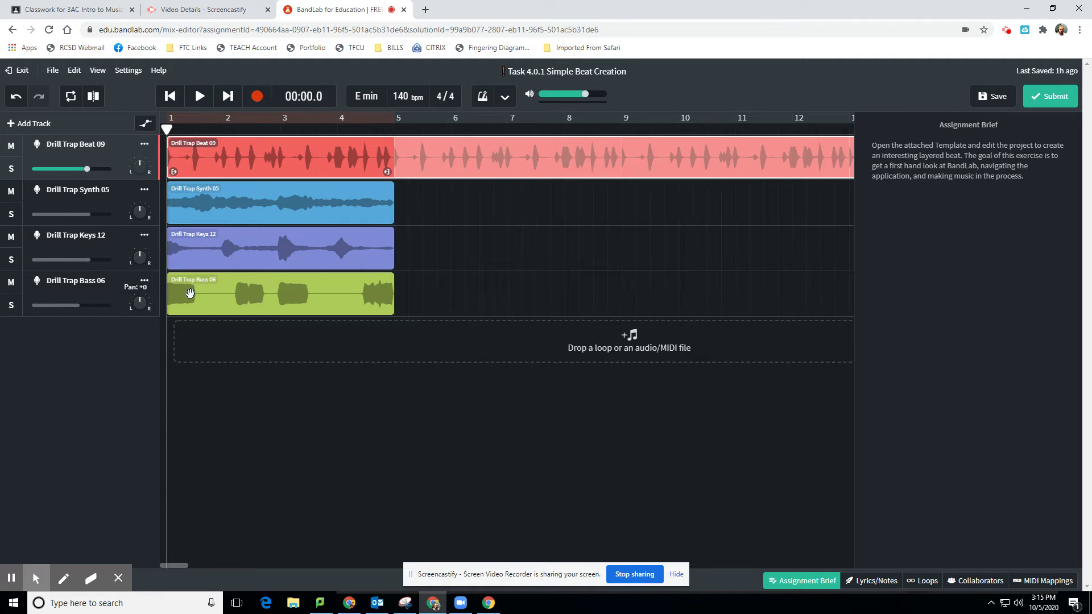
# Move the Drill Trap Bass 06 region to bar 5 and the Keys 12 and Synth 05 regions to bar 9.
pyautogui.click(218, 295)
pyautogui.moveTo(231, 287); pyautogui.dragTo(460, 291)
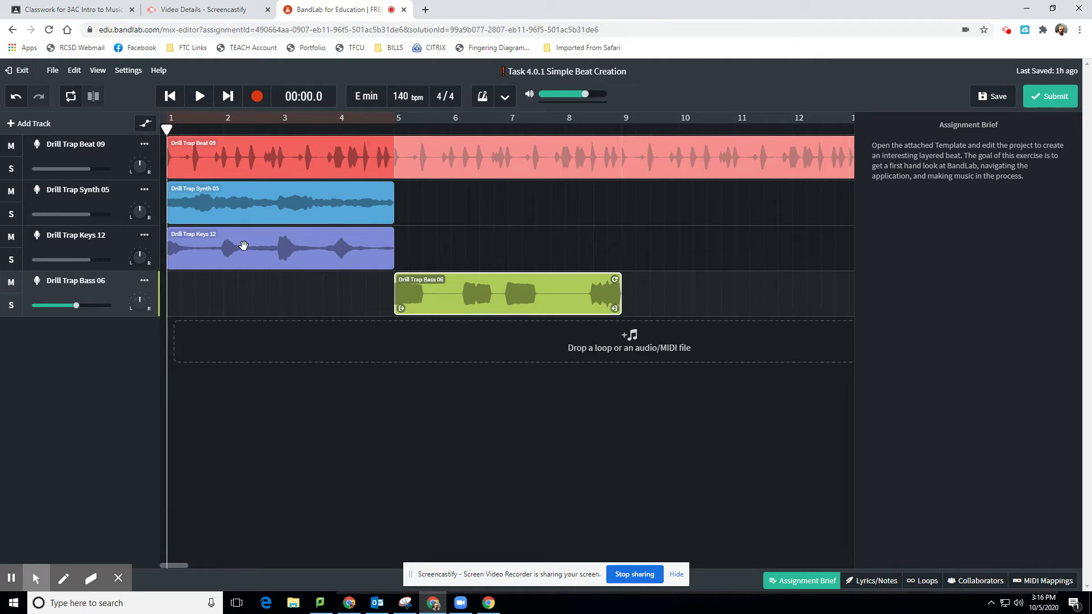
pyautogui.moveTo(243, 245); pyautogui.dragTo(701, 250)
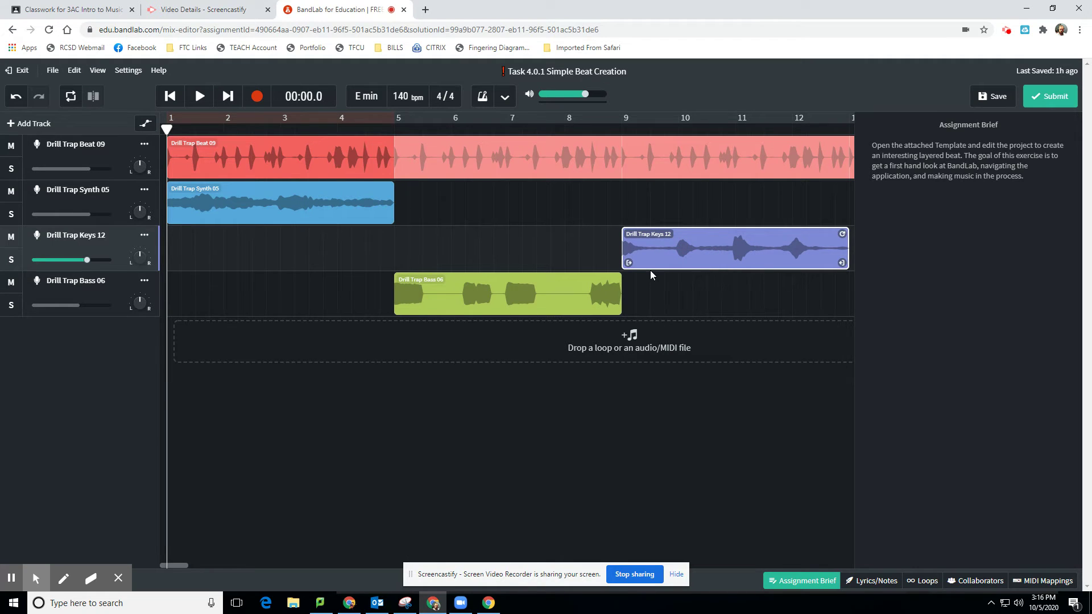
pyautogui.moveTo(205, 197); pyautogui.dragTo(667, 195)
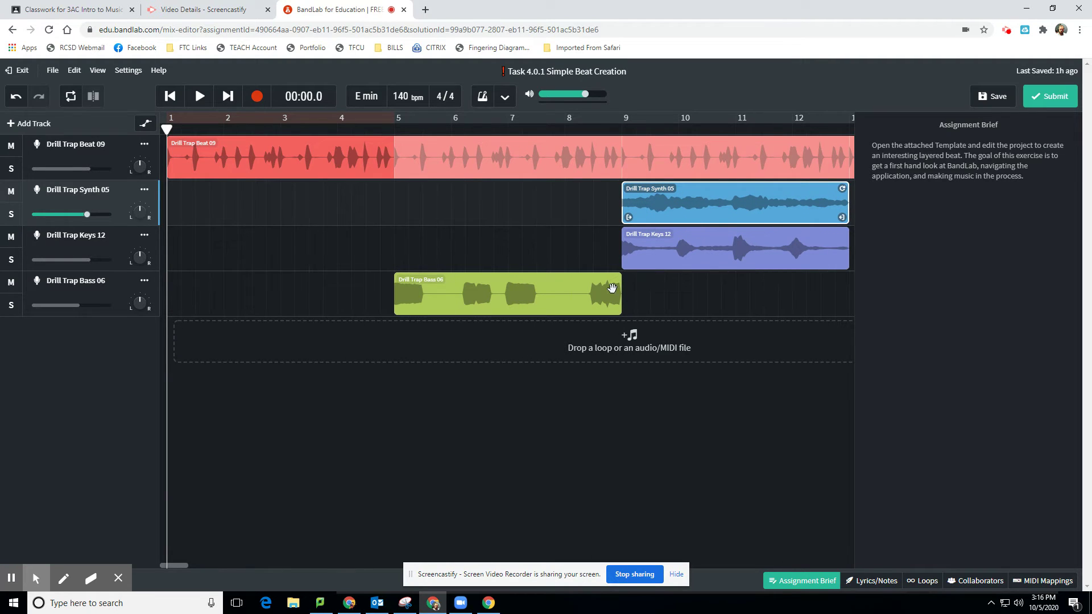
# Loop the Drill Trap Bass 06, Synth 05 and Keys 12 regions so they all end at bar 17.
pyautogui.click(570, 288)
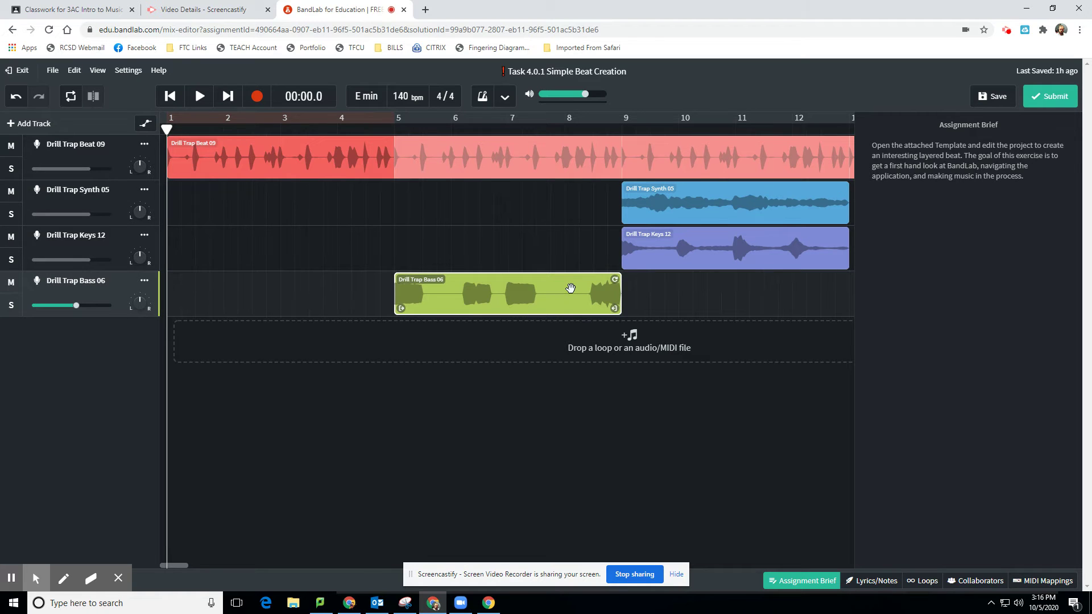
pyautogui.moveTo(613, 279); pyautogui.dragTo(838, 284)
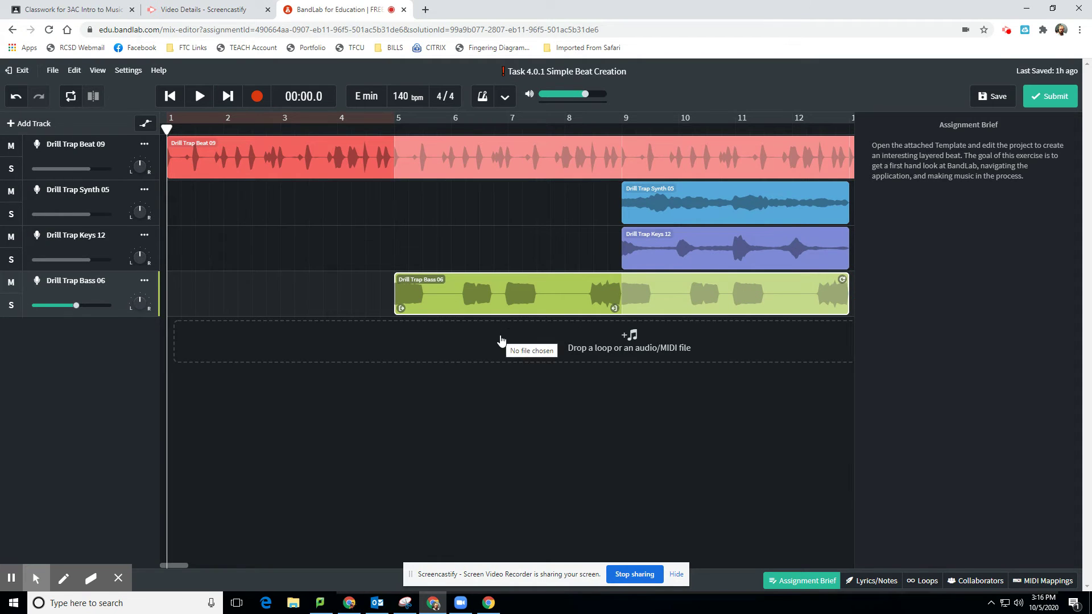
pyautogui.click(668, 412)
pyautogui.moveTo(185, 564)
pyautogui.mouseDown()
pyautogui.moveTo(200, 565)
pyautogui.moveTo(187, 565)
pyautogui.mouseUp()
pyautogui.scroll(-2, 517, 397)
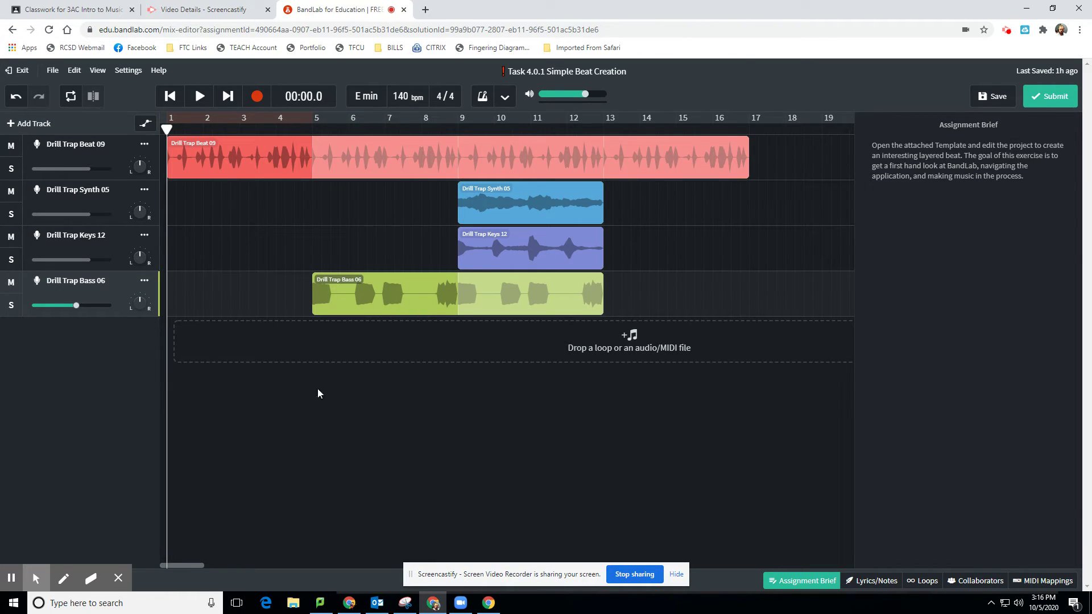
pyautogui.click(591, 192)
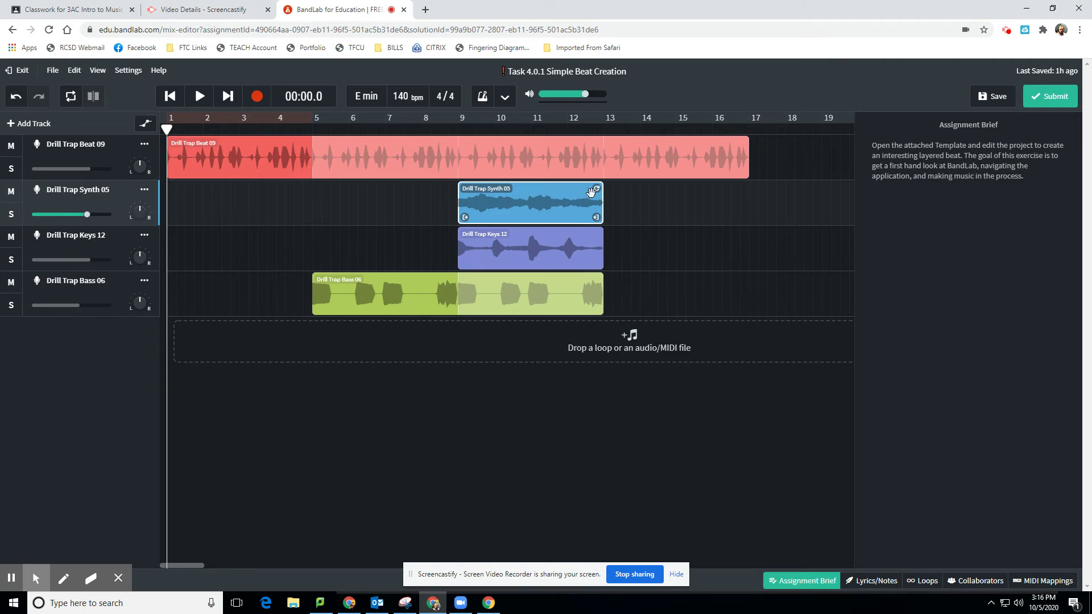
pyautogui.moveTo(597, 188); pyautogui.dragTo(748, 195)
pyautogui.click(581, 236)
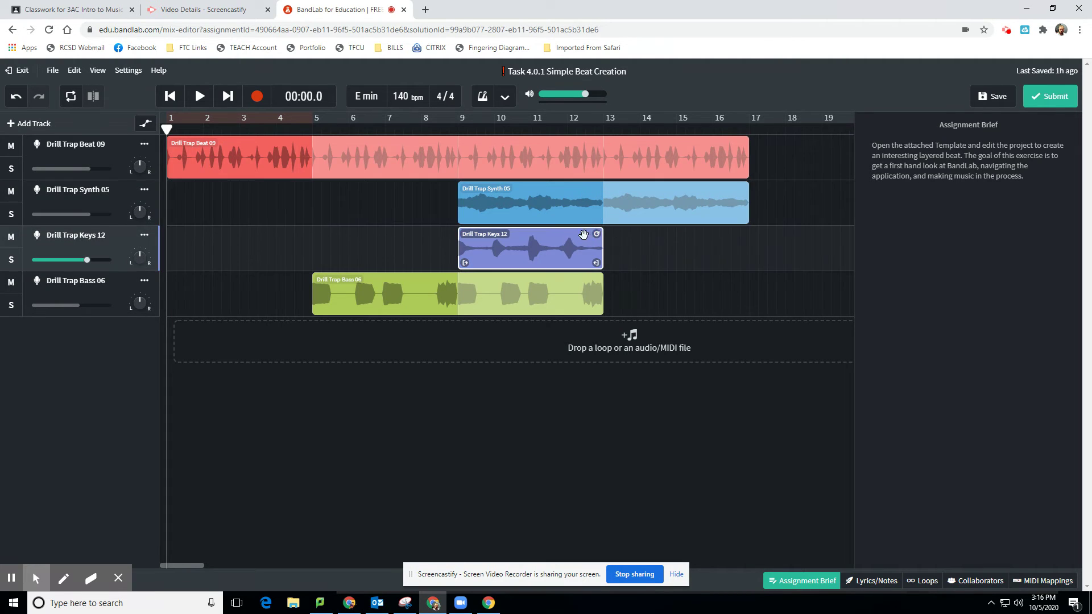
pyautogui.moveTo(596, 233); pyautogui.dragTo(740, 234)
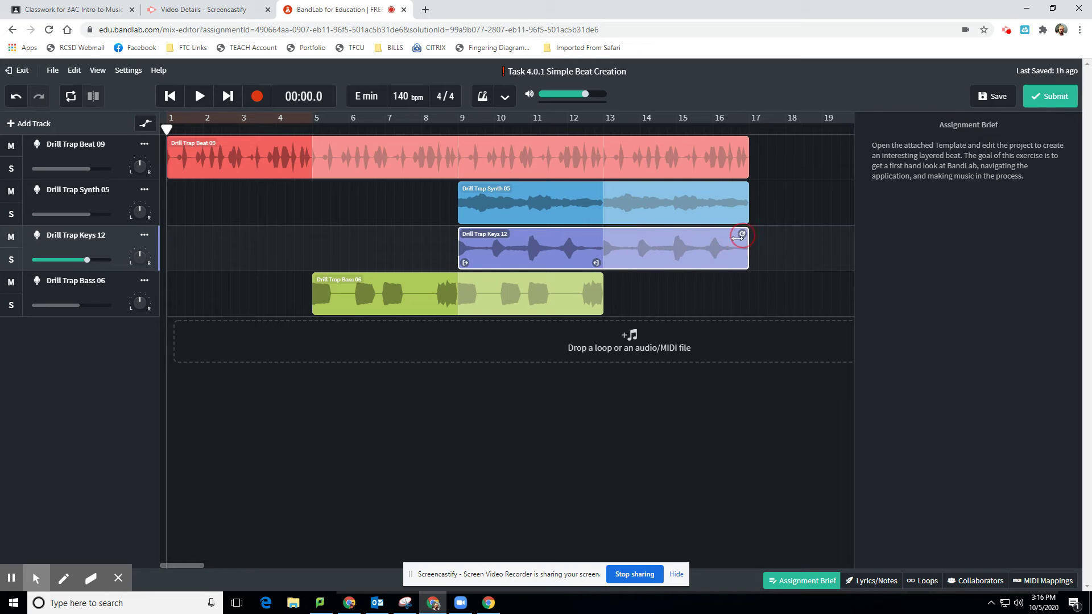
pyautogui.moveTo(602, 280); pyautogui.dragTo(745, 276)
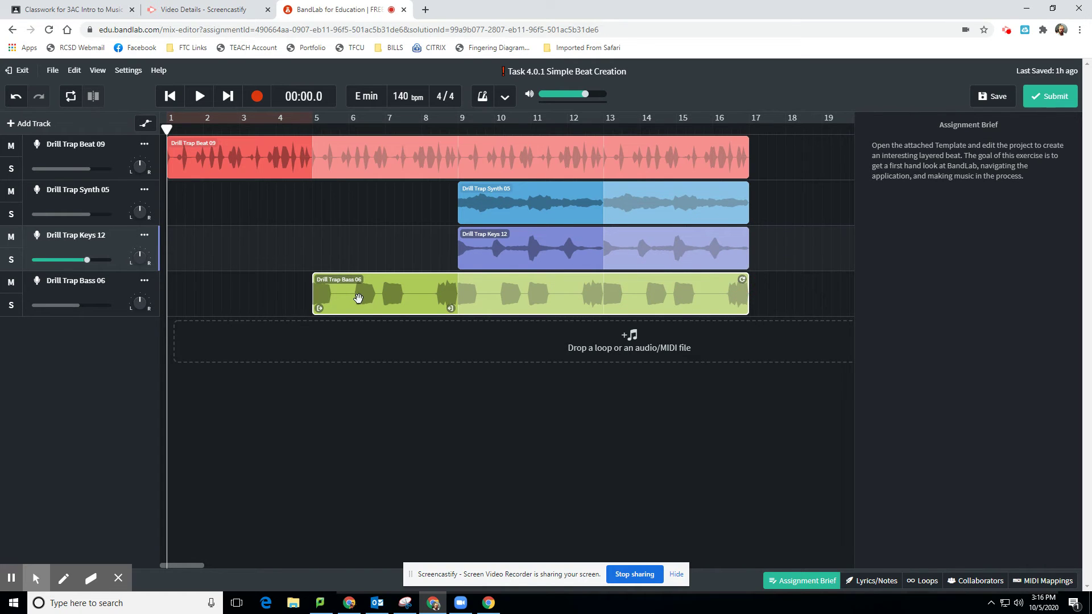
# Open the Drill Trap Bass 06 region in the region editor and shorten its loop to end at bar 9.
pyautogui.click(316, 287)
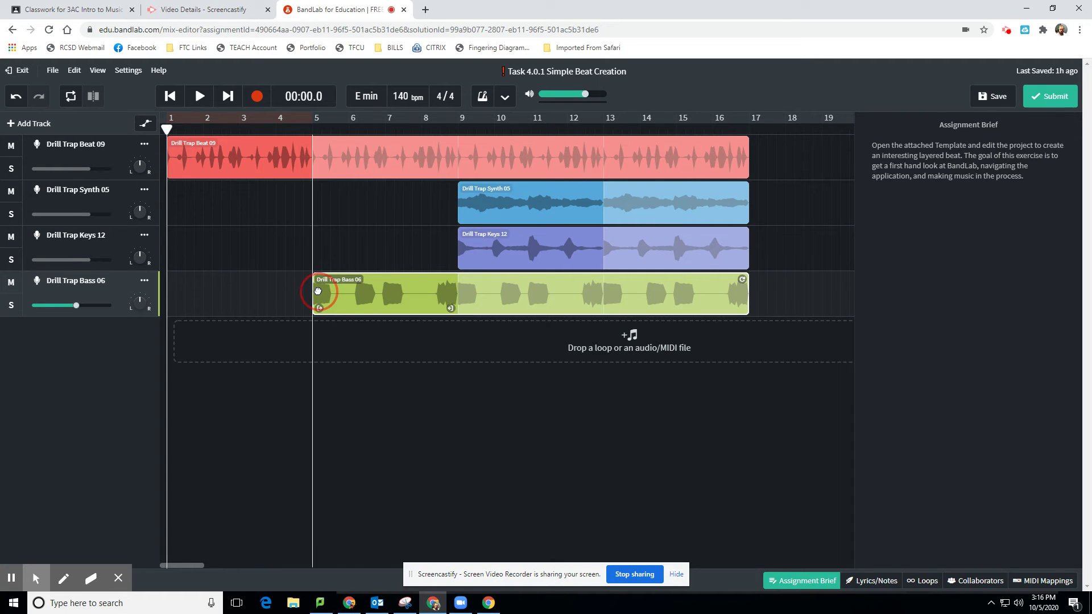
pyautogui.doubleClick(316, 292)
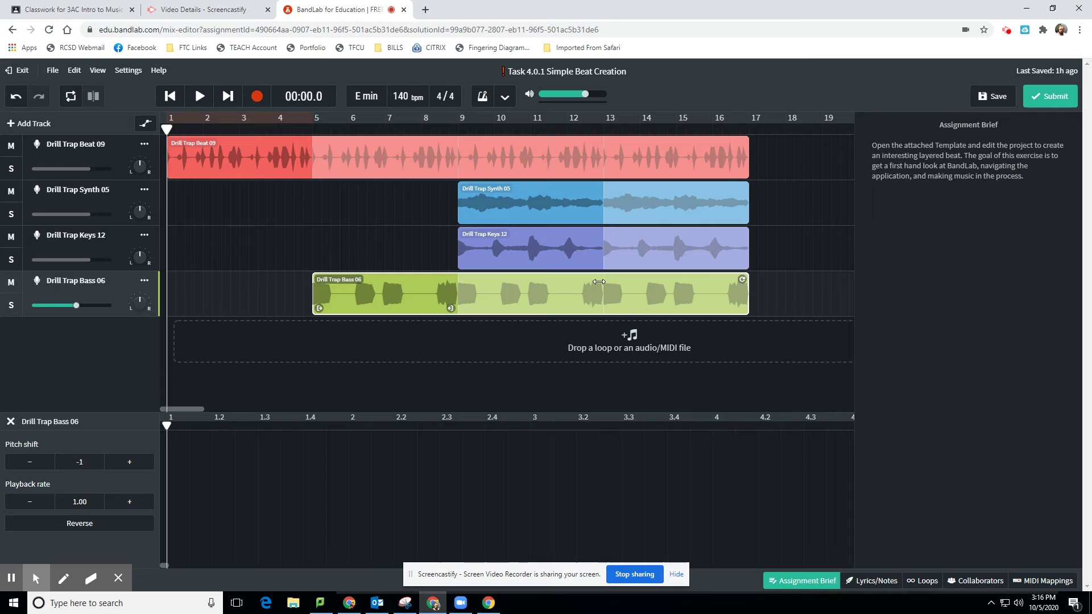
pyautogui.click(626, 289)
pyautogui.click(739, 280)
pyautogui.moveTo(739, 280); pyautogui.dragTo(452, 292)
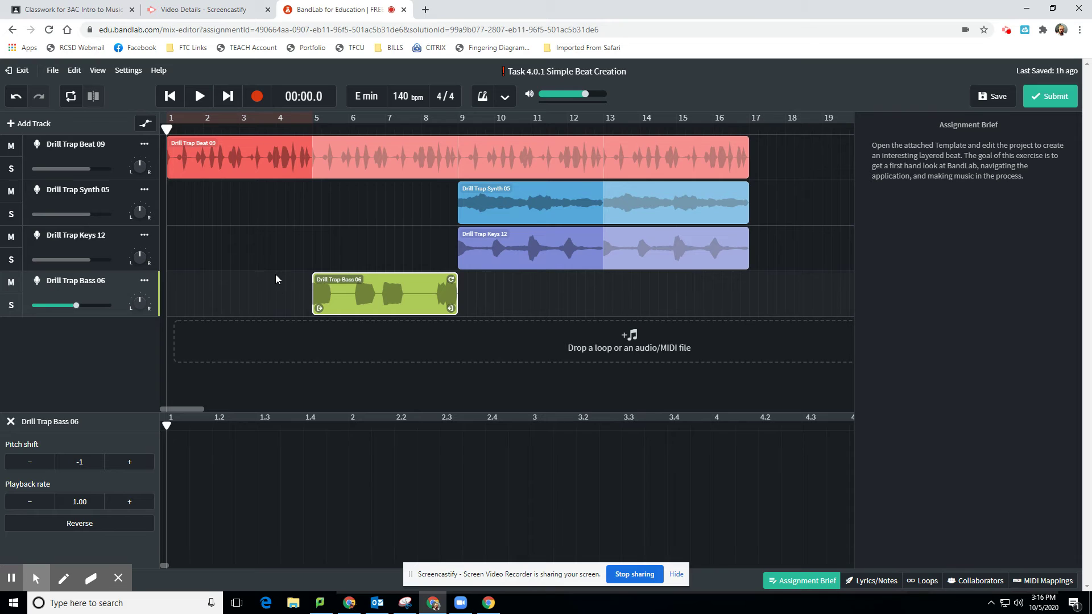
# Place a copy of the Drill Trap Bass 06 region at bar 1, directly before the original region.
pyautogui.moveTo(341, 287); pyautogui.dragTo(296, 283)
pyautogui.moveTo(334, 283); pyautogui.dragTo(339, 283)
pyautogui.moveTo(166, 276); pyautogui.dragTo(167, 279)
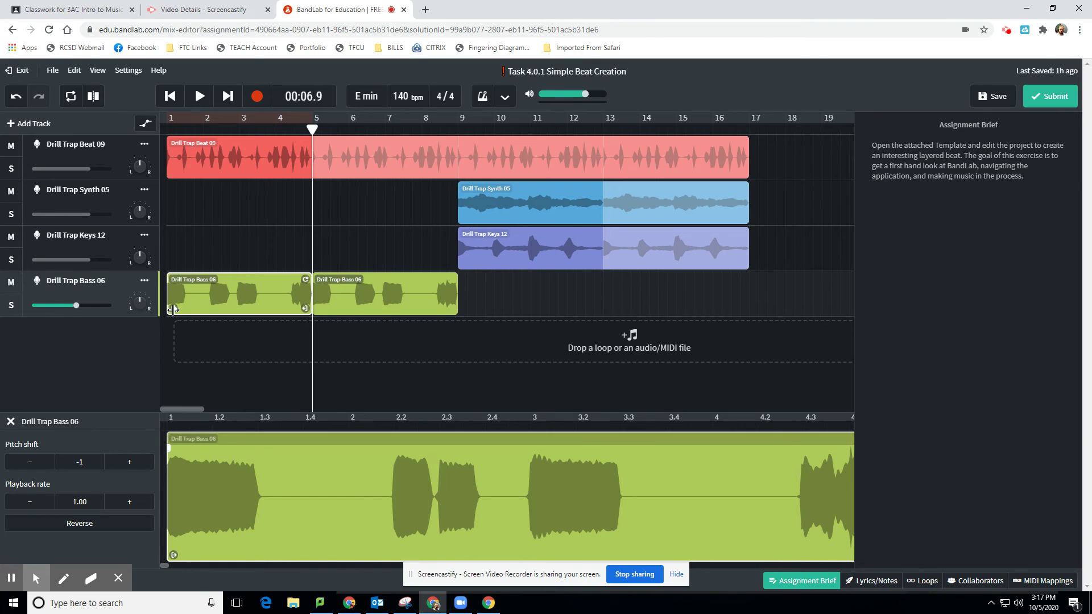
# Trim the start of the copied bass region to about bar 4.2 and loop the original bass region to bar 17.
pyautogui.moveTo(173, 309); pyautogui.dragTo(291, 303)
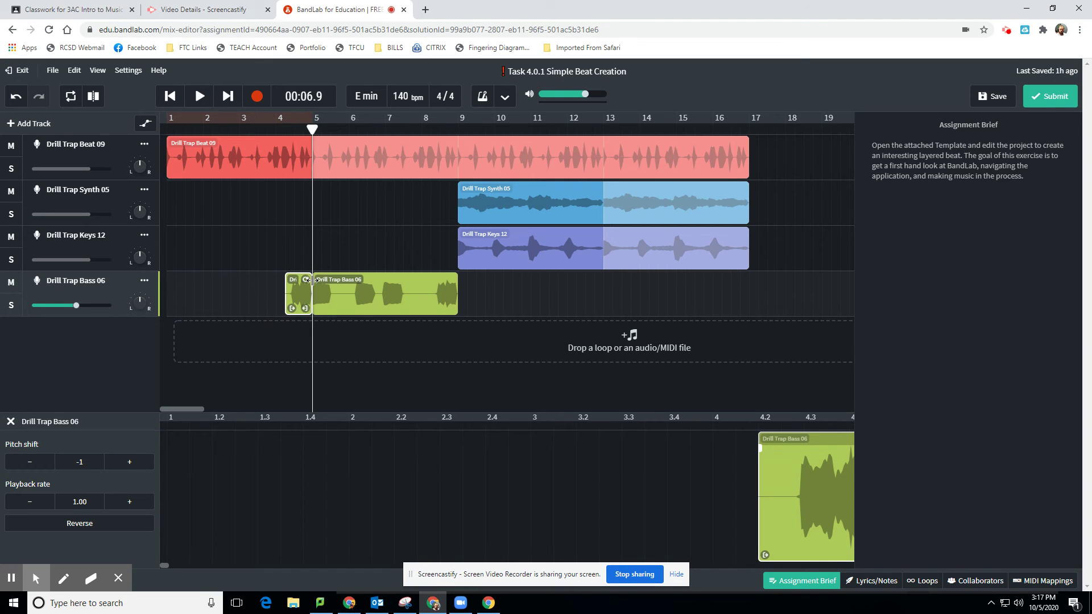
pyautogui.moveTo(456, 280); pyautogui.dragTo(744, 279)
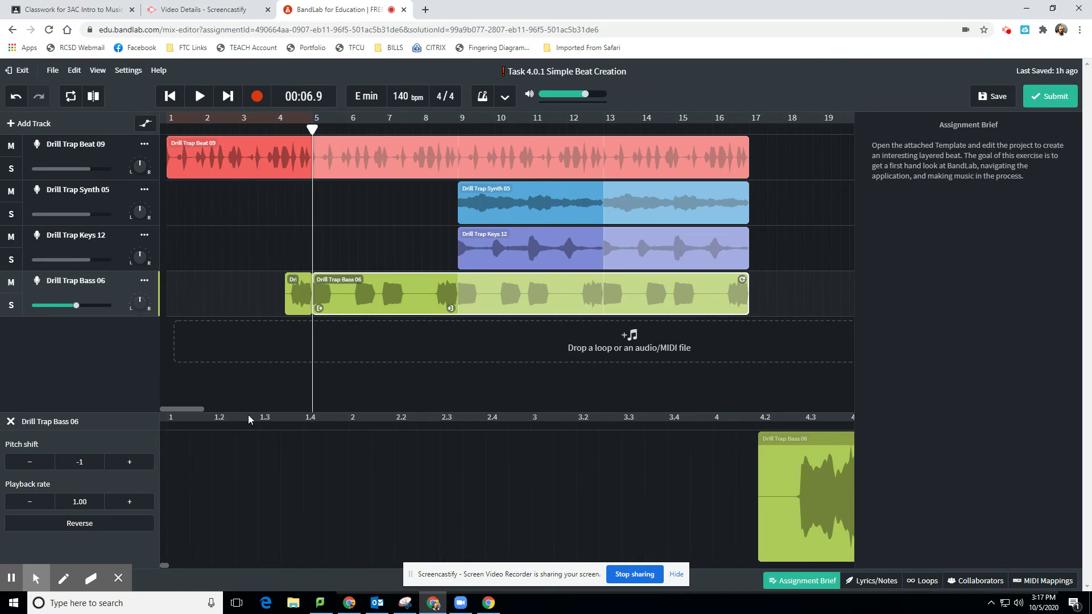
# Play the arranged beat from the beginning to past its end and save the project.
pyautogui.click(175, 100)
pyautogui.click(196, 96)
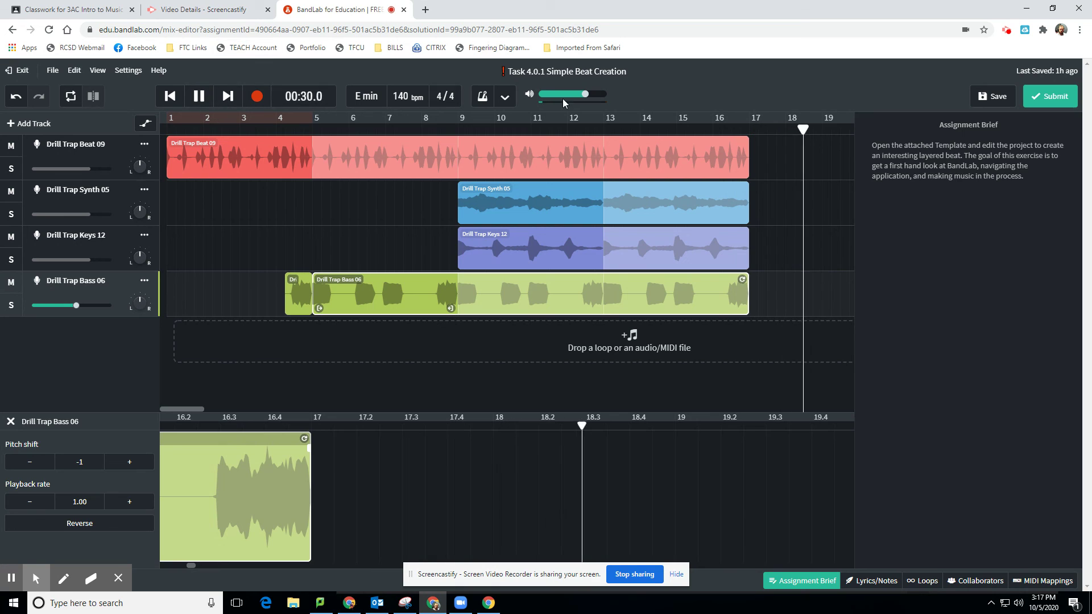
pyautogui.click(196, 105)
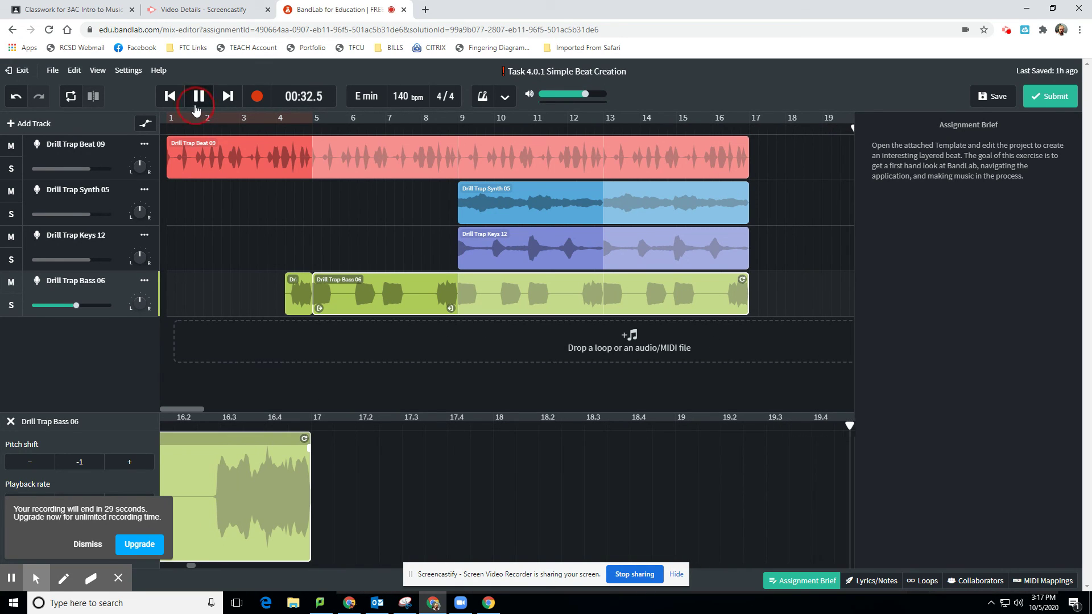
pyautogui.click(980, 99)
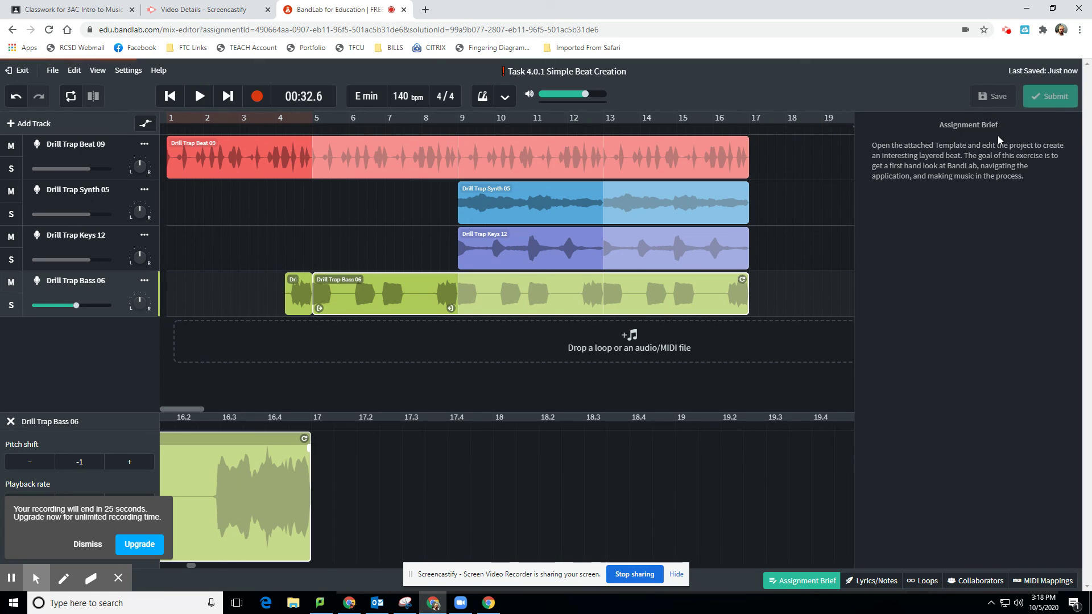